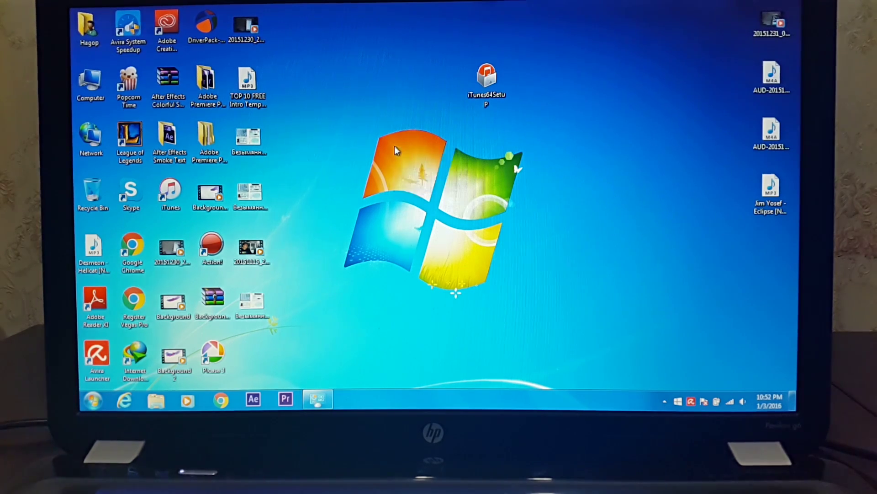
Launch iTunes, check its installed version in About iTunes, then close iTunes
{"action": "left_click", "coordinate": [176, 198]}
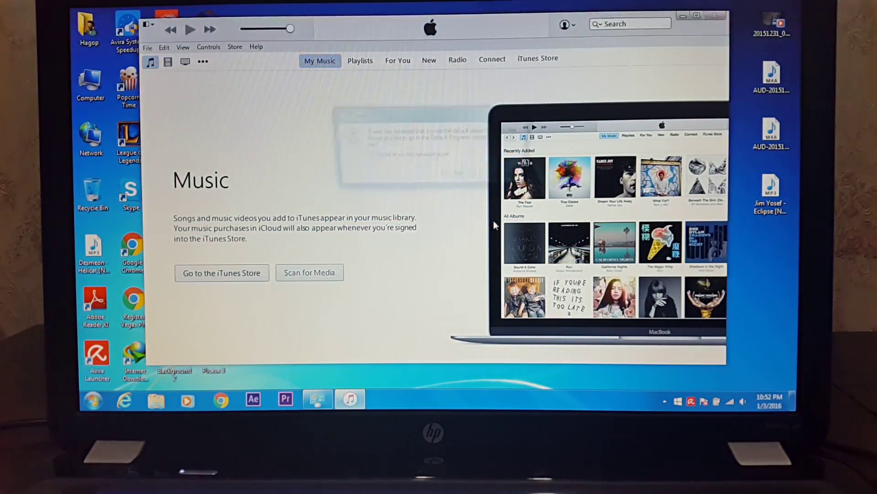
{"action": "left_click", "coordinate": [498, 176]}
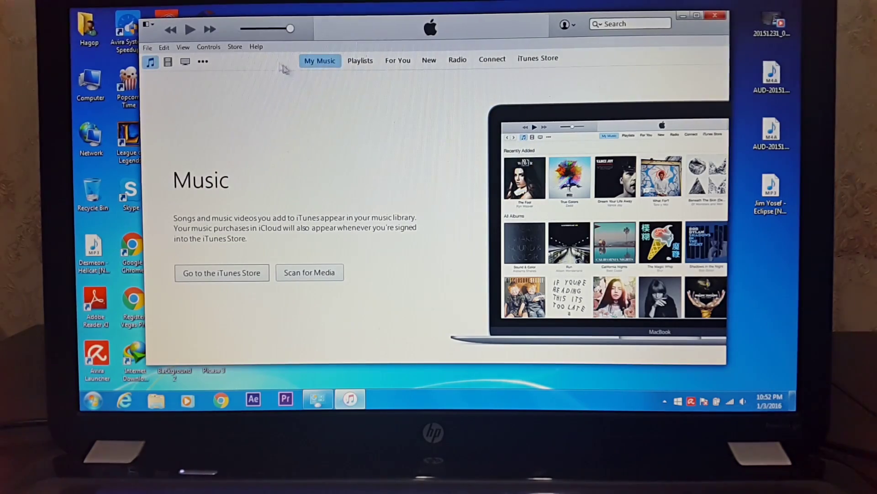
{"action": "left_click", "coordinate": [256, 47]}
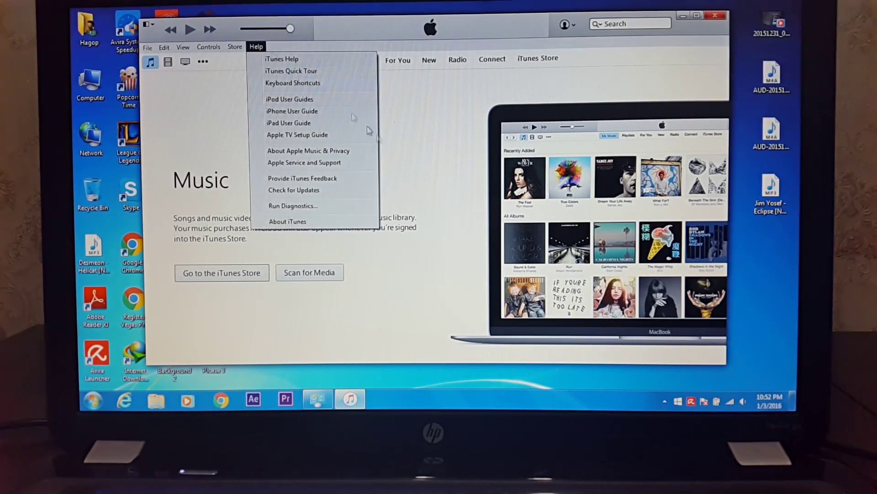
{"action": "left_click", "coordinate": [349, 225]}
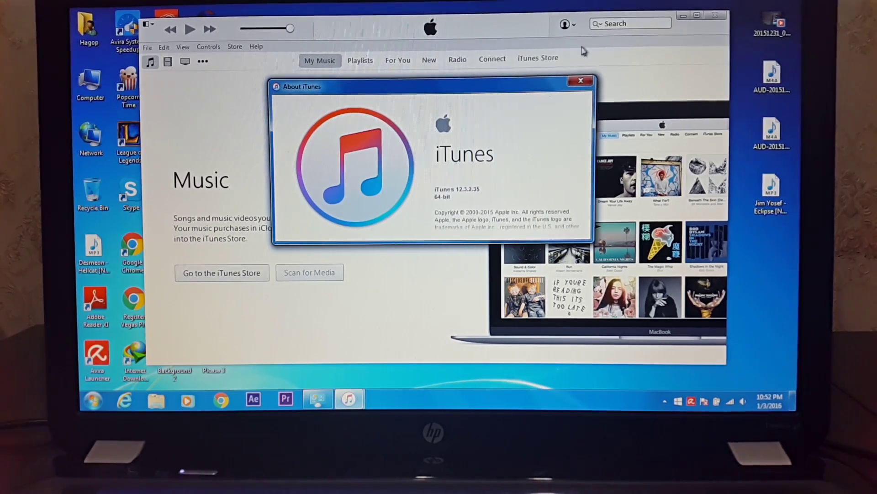
{"action": "left_click", "coordinate": [581, 81]}
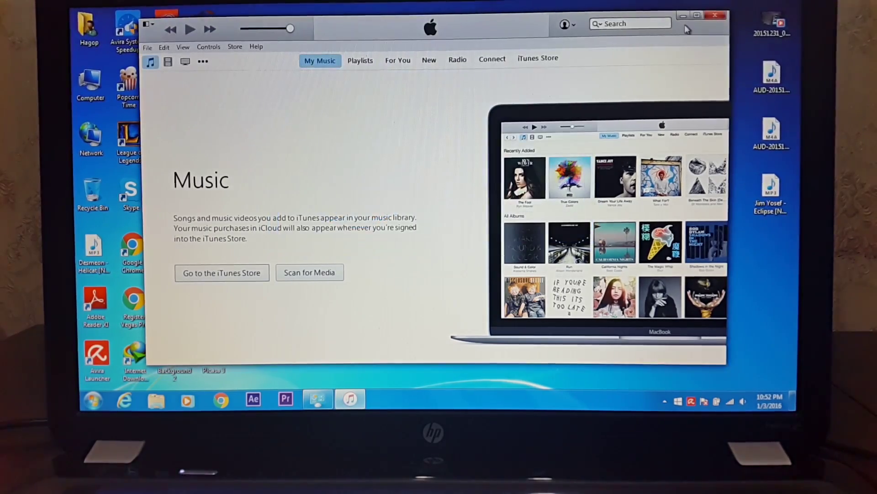
{"action": "left_click", "coordinate": [715, 16]}
Launch the iTunes64Setup installer from the desktop
{"action": "left_click", "coordinate": [478, 95]}
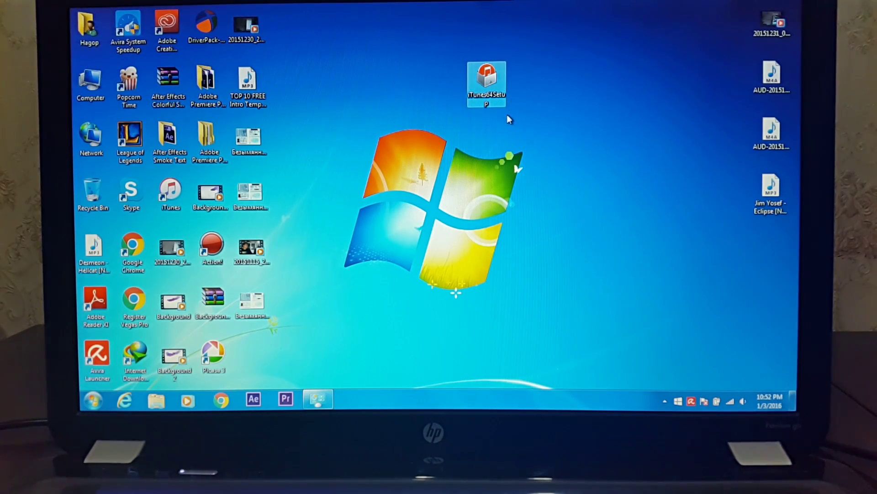
{"action": "key", "text": "Return"}
{"action": "double_click", "coordinate": [486, 103]}
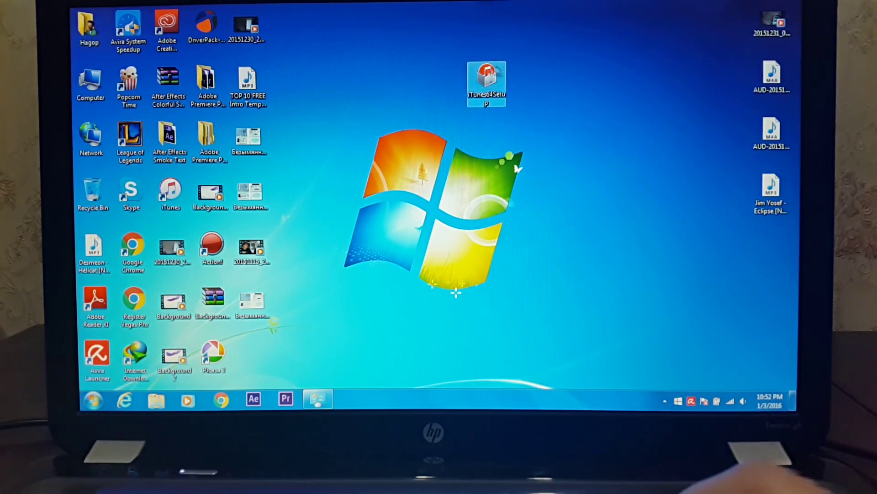
{"action": "left_click", "coordinate": [431, 88]}
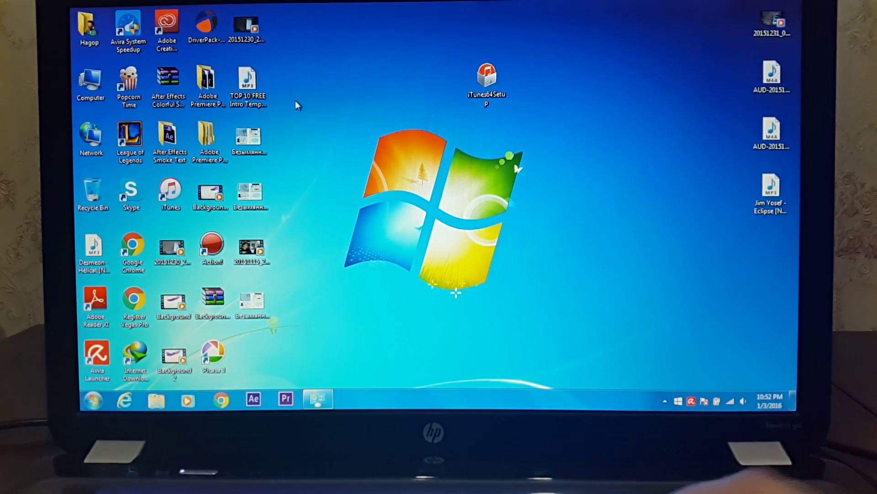
View the computer's basic system information from Computer's properties
{"action": "right_click", "coordinate": [96, 82]}
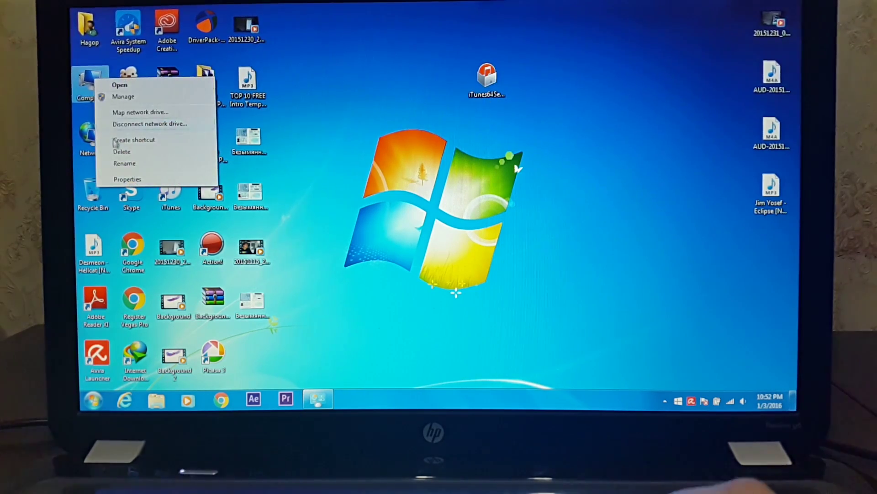
{"action": "left_click", "coordinate": [124, 178]}
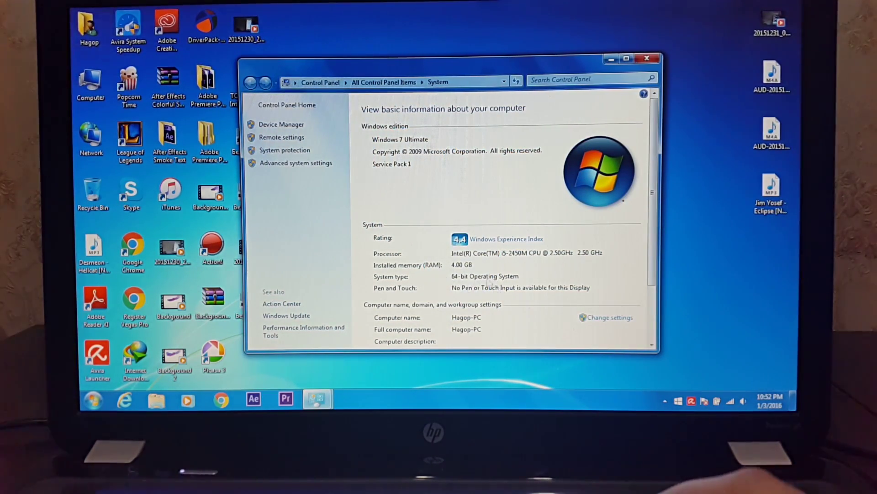
{"action": "left_click", "coordinate": [645, 59]}
Check the iTunes64Setup installer's product version (12.0.1.26) in its Properties details
{"action": "left_click", "coordinate": [488, 71]}
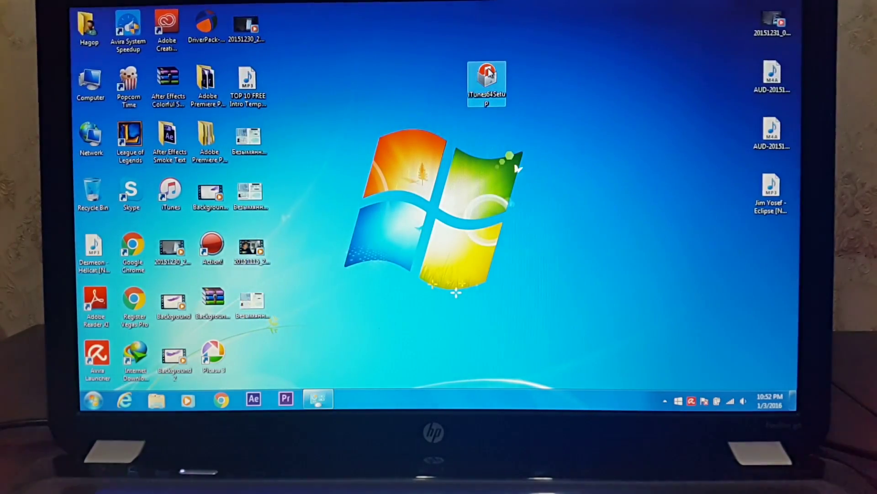
{"action": "right_click", "coordinate": [489, 71]}
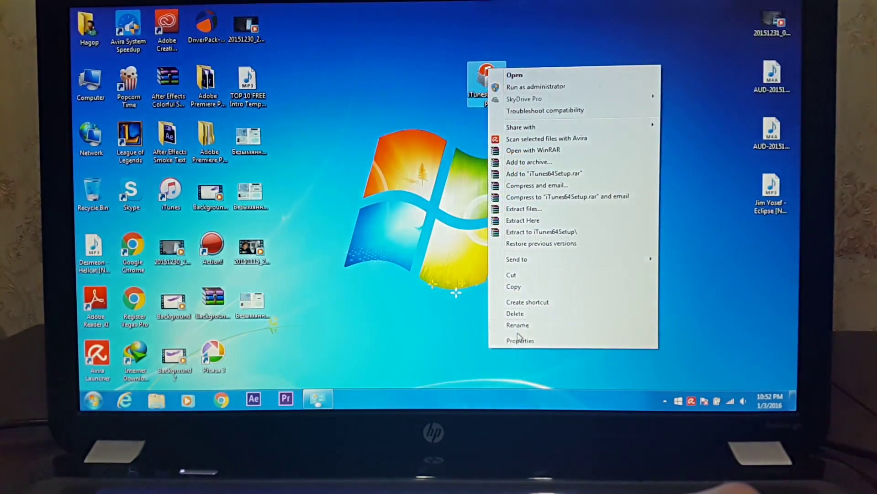
{"action": "left_click", "coordinate": [519, 339]}
{"action": "left_click", "coordinate": [578, 99]}
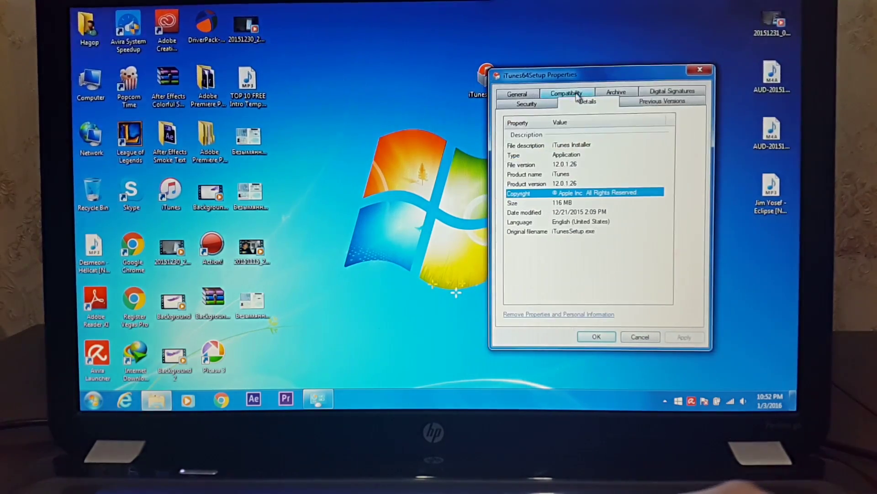
{"action": "left_click", "coordinate": [566, 184]}
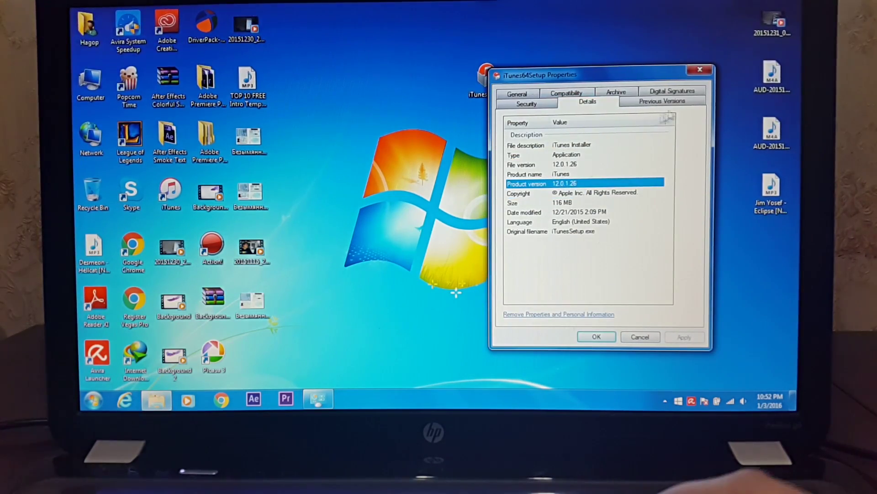
{"action": "left_click", "coordinate": [698, 70]}
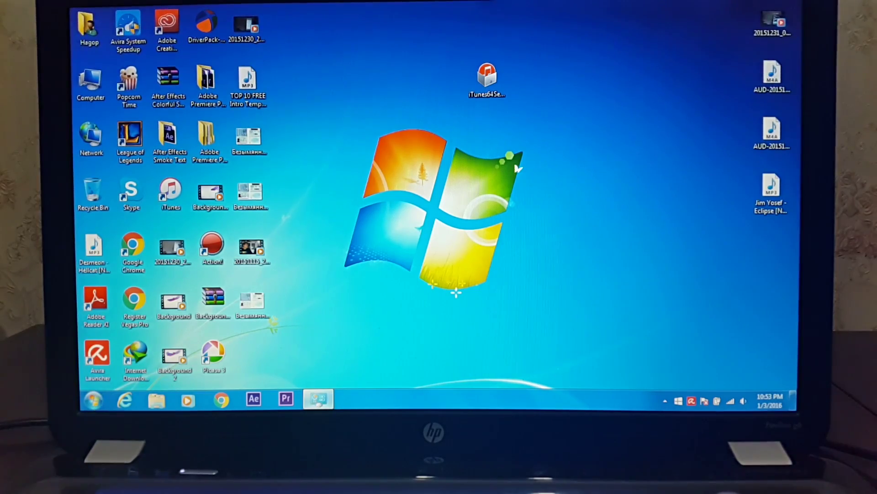
Back in Control Panel's Programs and Features, select Apple Software Update (2.1.4.131)
{"action": "left_click", "coordinate": [317, 400]}
{"action": "left_click", "coordinate": [237, 69]}
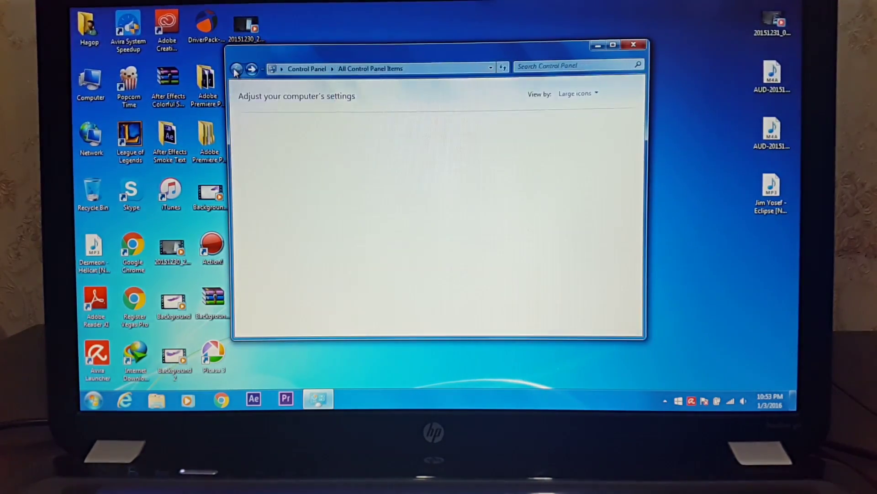
{"action": "left_click_drag", "start_coordinate": [640, 182], "coordinate": [638, 255]}
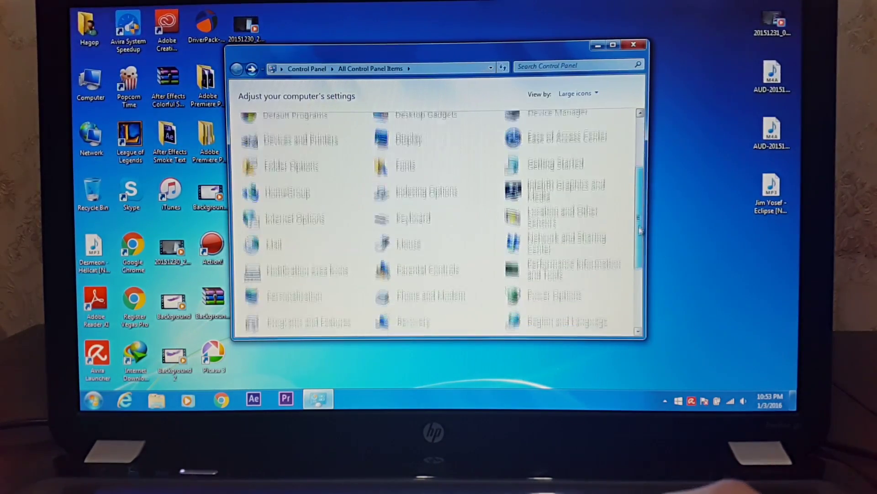
{"action": "left_click", "coordinate": [309, 263]}
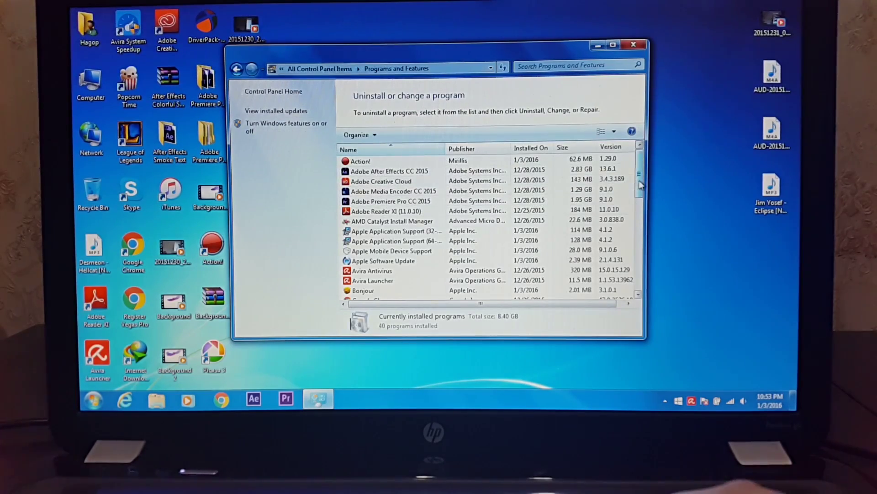
{"action": "left_click_drag", "start_coordinate": [641, 183], "coordinate": [643, 190]}
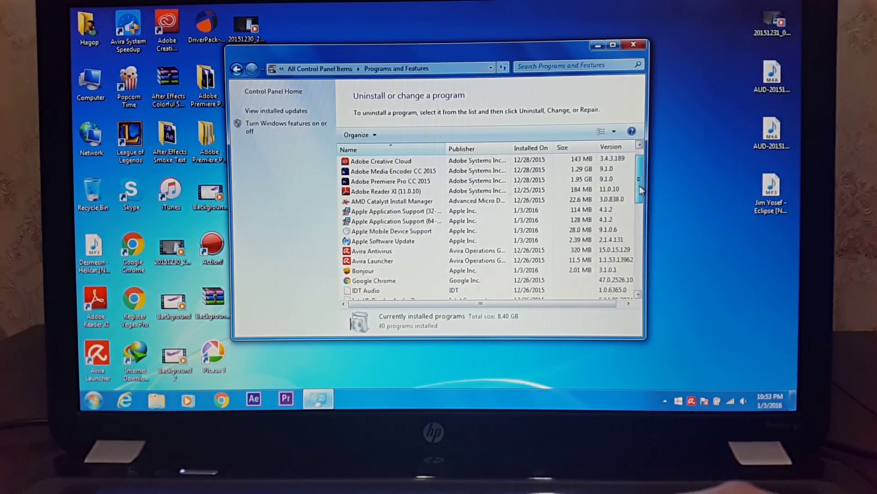
{"action": "left_click", "coordinate": [356, 241]}
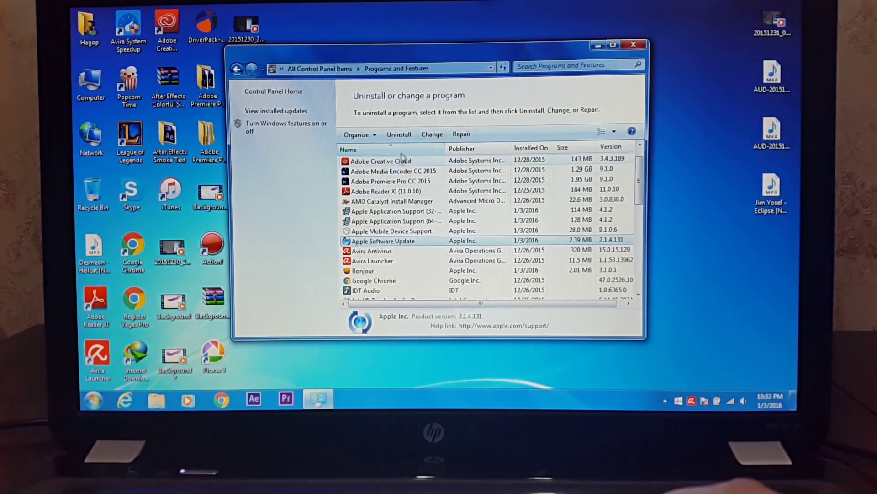
Uninstall Apple Software Update, confirming with Yes and approving the UAC prompt
{"action": "left_click", "coordinate": [399, 134]}
{"action": "left_click", "coordinate": [485, 200]}
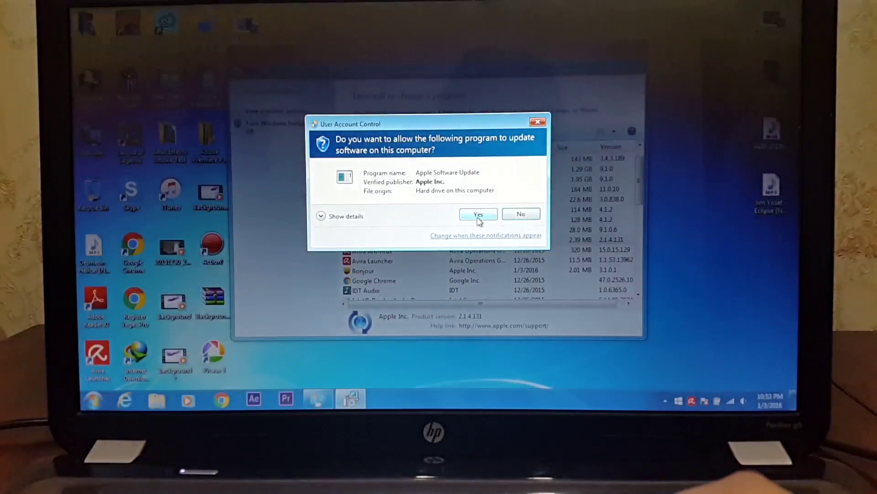
{"action": "left_click", "coordinate": [484, 213]}
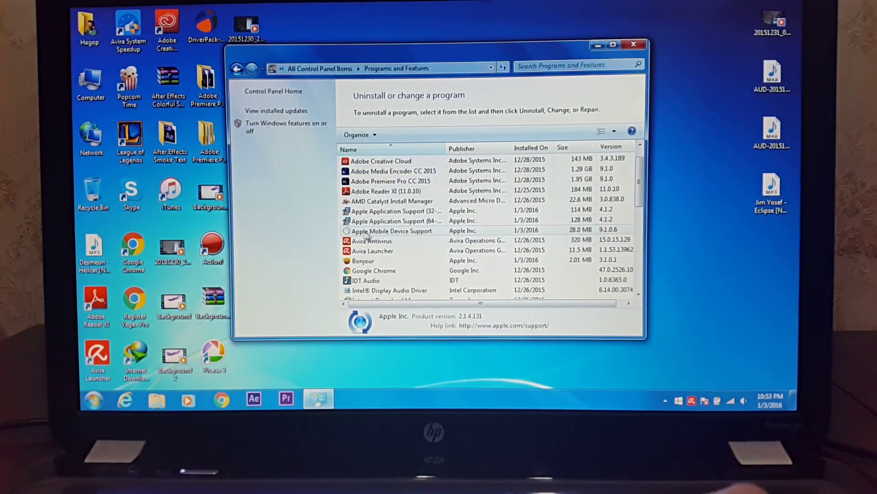
Uninstall Apple Mobile Device Support, confirming with Yes and approving the UAC prompt
{"action": "left_click", "coordinate": [404, 232]}
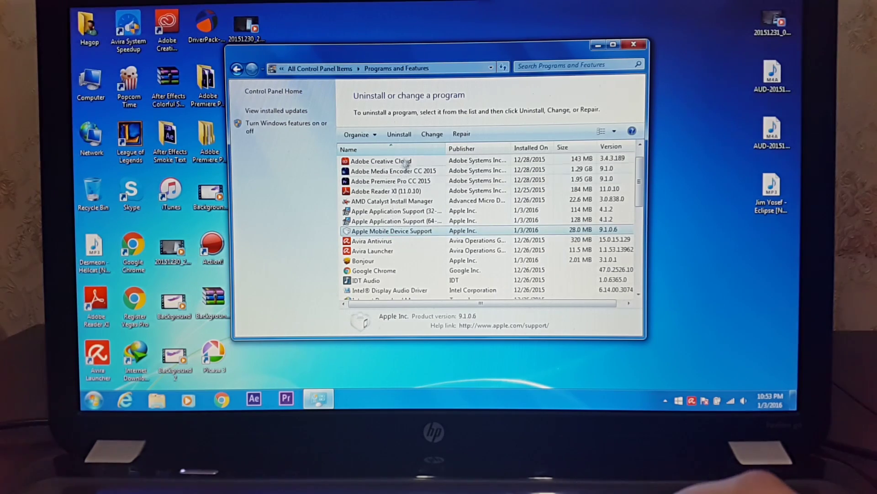
{"action": "left_click", "coordinate": [400, 135]}
{"action": "left_click", "coordinate": [479, 199]}
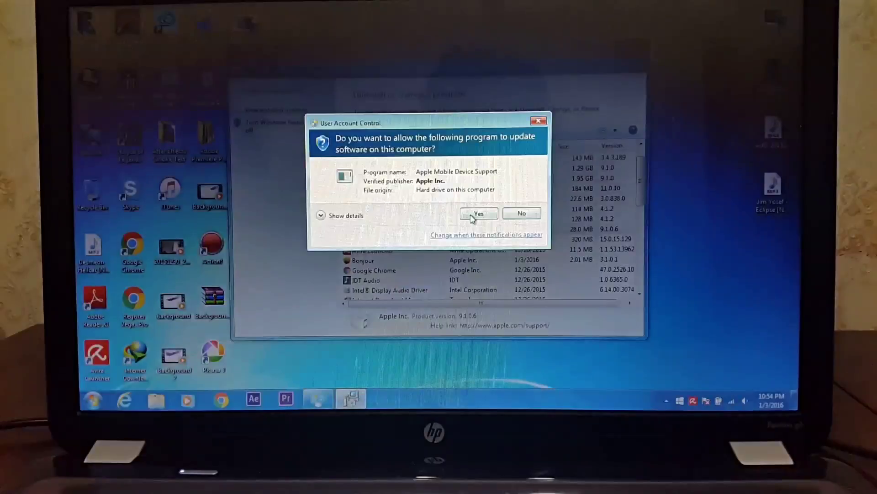
{"action": "left_click", "coordinate": [507, 212]}
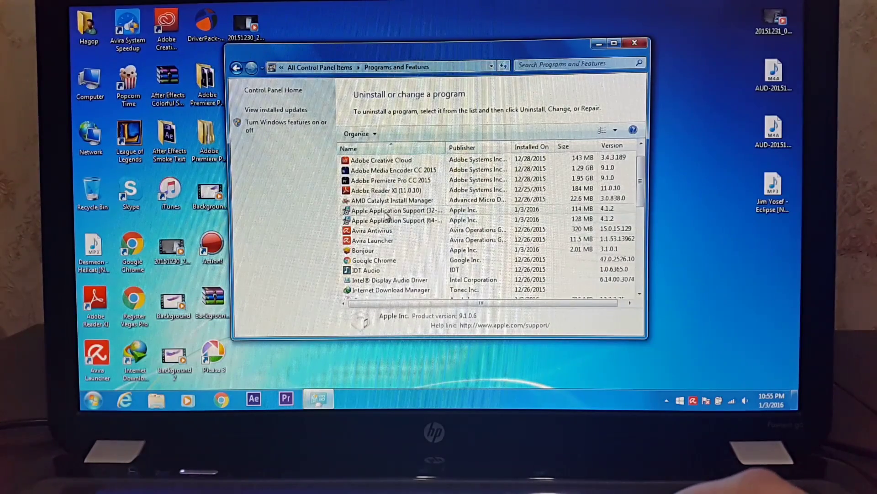
Uninstall Apple Application Support (64-bit), confirming with Yes
{"action": "left_click", "coordinate": [431, 221]}
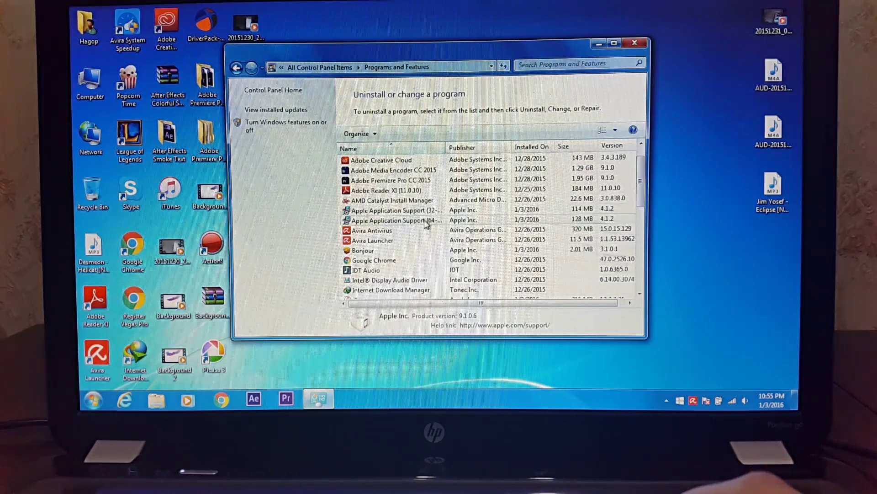
{"action": "left_click", "coordinate": [401, 132]}
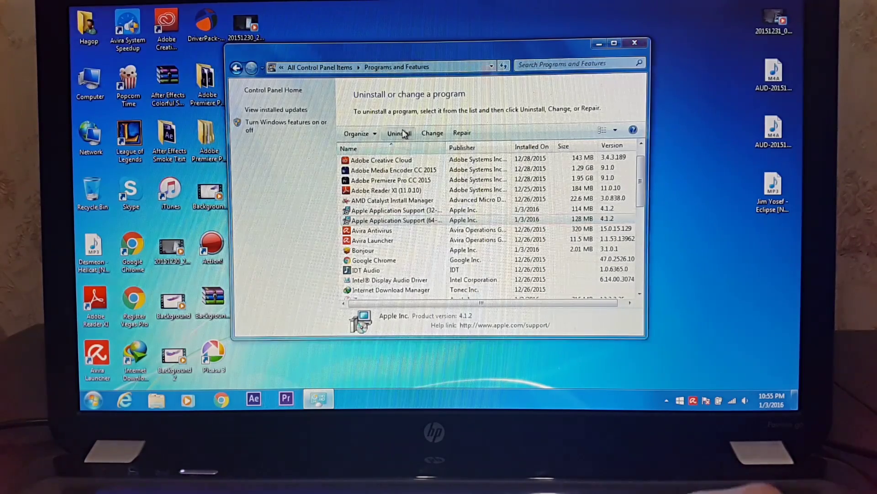
{"action": "left_click", "coordinate": [485, 201]}
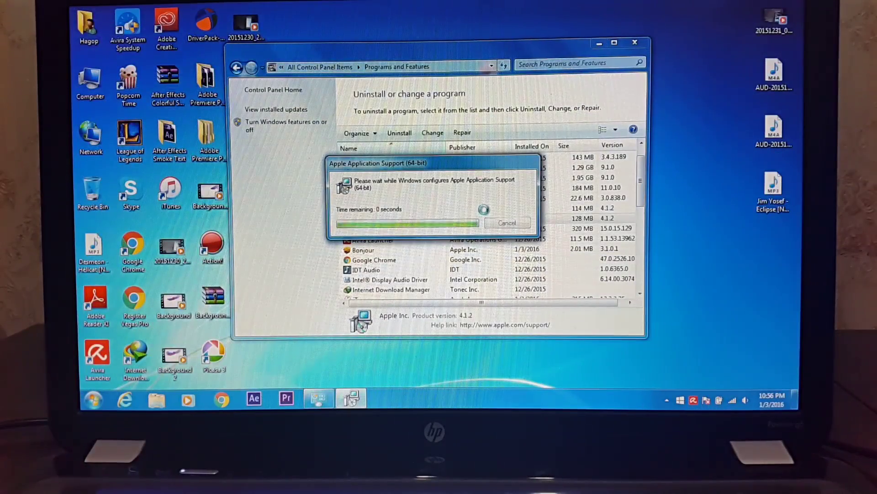
Uninstall Apple Application Support (32-bit), confirming with Yes
{"action": "left_click", "coordinate": [469, 212]}
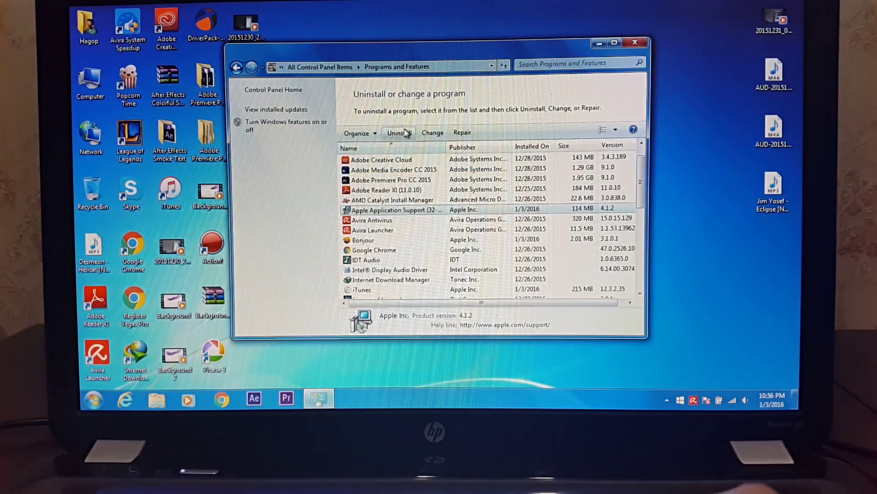
{"action": "left_click", "coordinate": [406, 132]}
{"action": "left_click", "coordinate": [480, 201]}
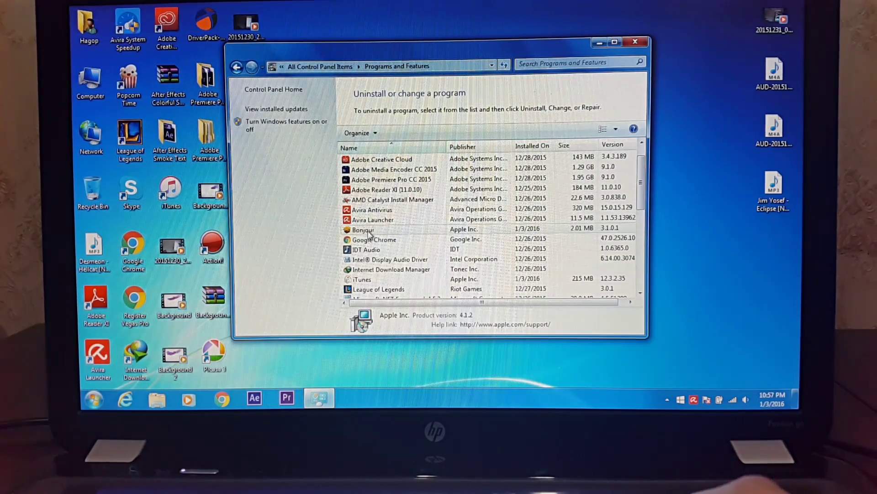
Uninstall Bonjour, confirming with Yes and allowing the UAC prompt
{"action": "left_click", "coordinate": [367, 230]}
{"action": "left_click", "coordinate": [400, 133]}
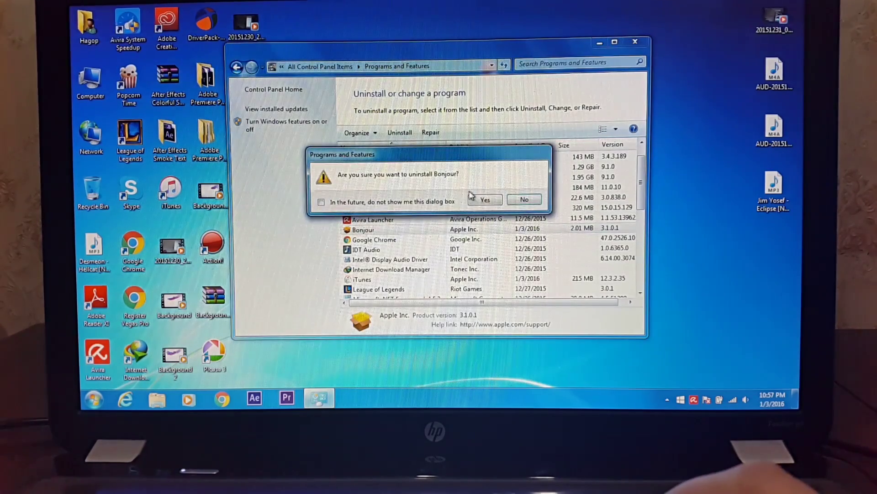
{"action": "left_click", "coordinate": [476, 201]}
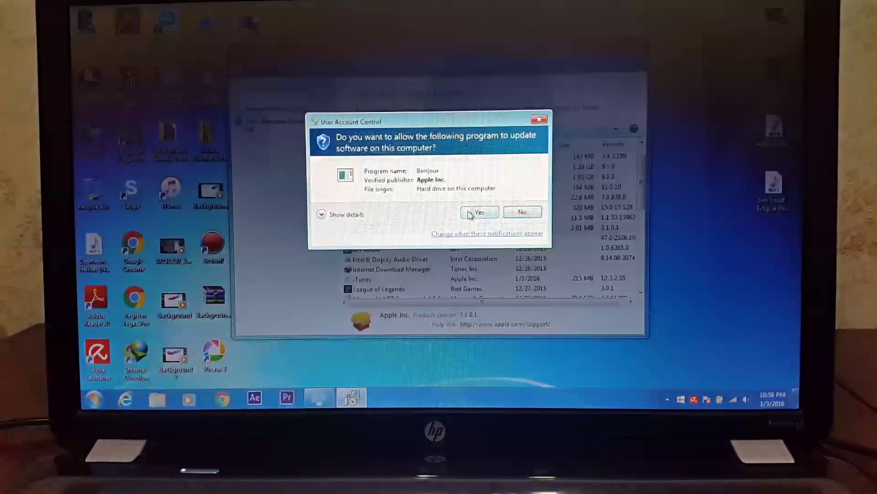
{"action": "left_click", "coordinate": [471, 211]}
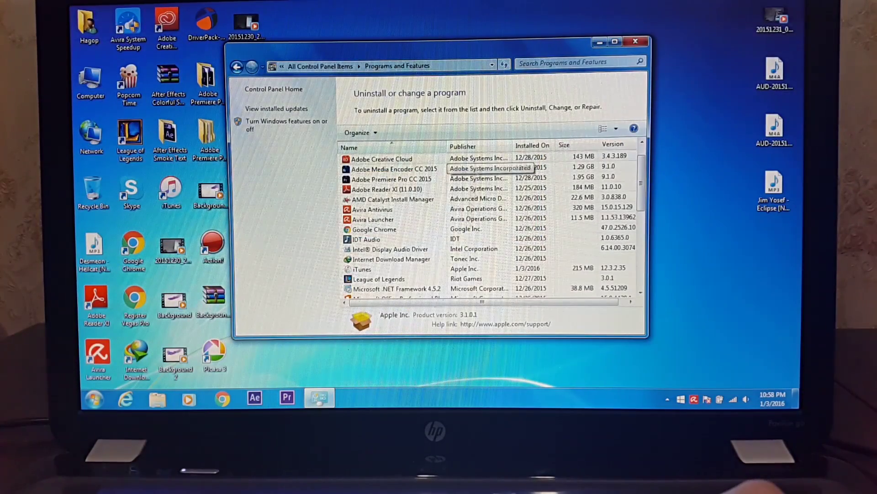
Uninstall iTunes 12.3.2.35 with Yes, then select the iTunes setup file on the desktop
{"action": "left_click", "coordinate": [363, 269]}
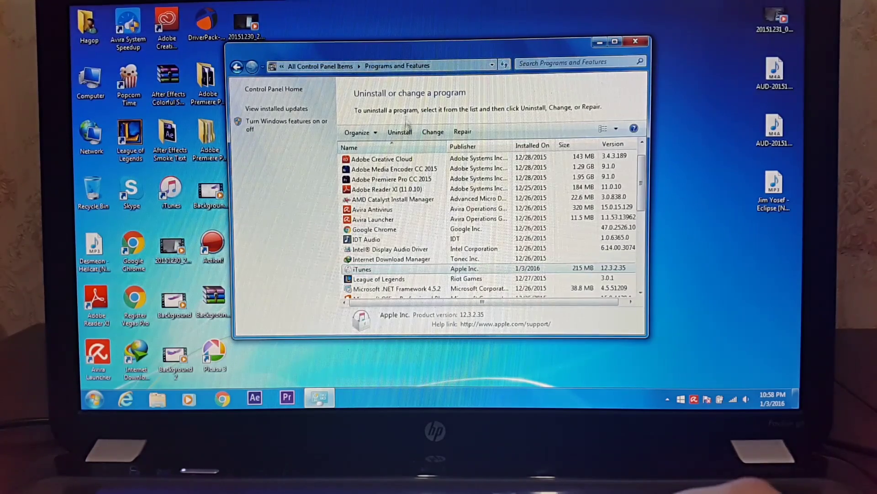
{"action": "left_click", "coordinate": [396, 132]}
{"action": "left_click", "coordinate": [484, 200]}
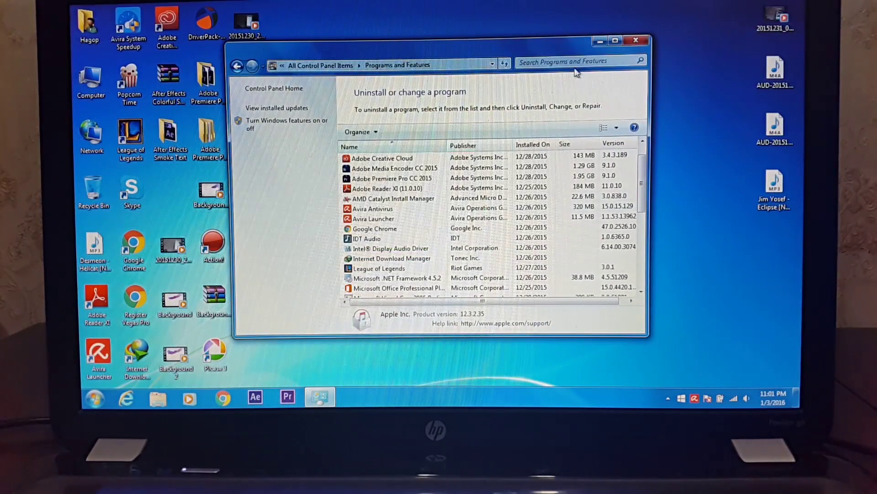
{"action": "left_click", "coordinate": [600, 41]}
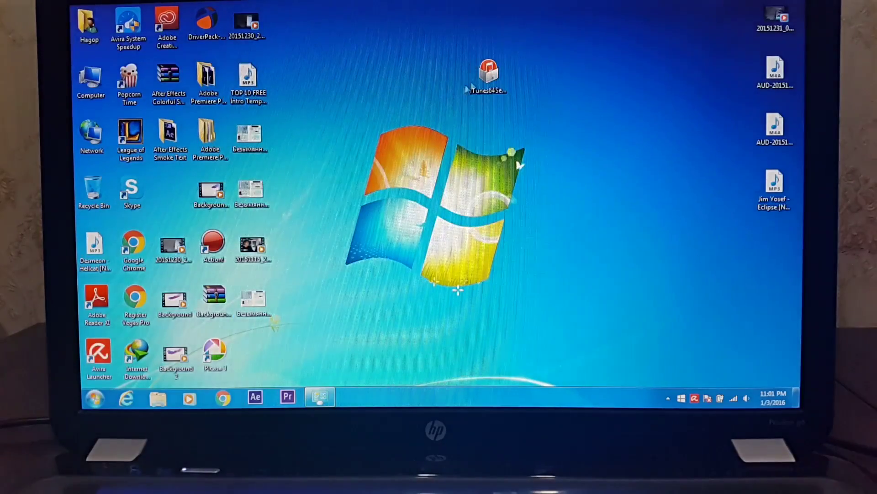
Install iTunes from iTunes64Setup, dismiss the newer-version library error, and open Computer
{"action": "double_click", "coordinate": [480, 81]}
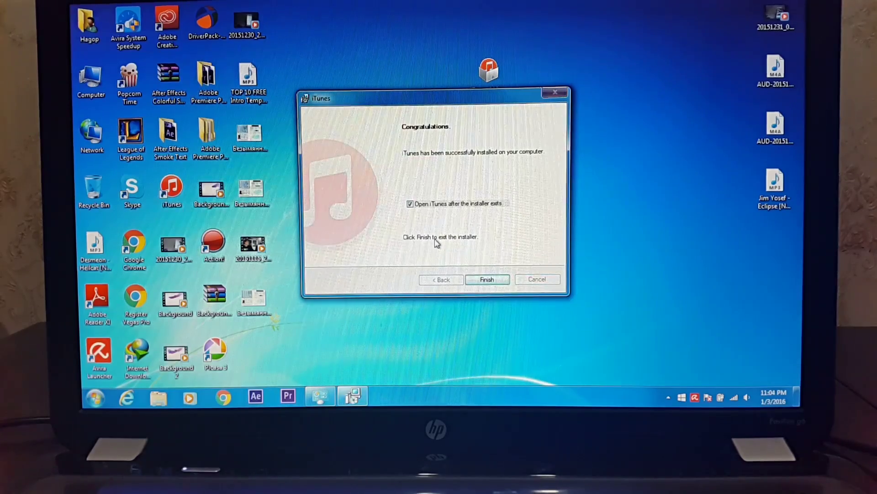
{"action": "left_click", "coordinate": [482, 279]}
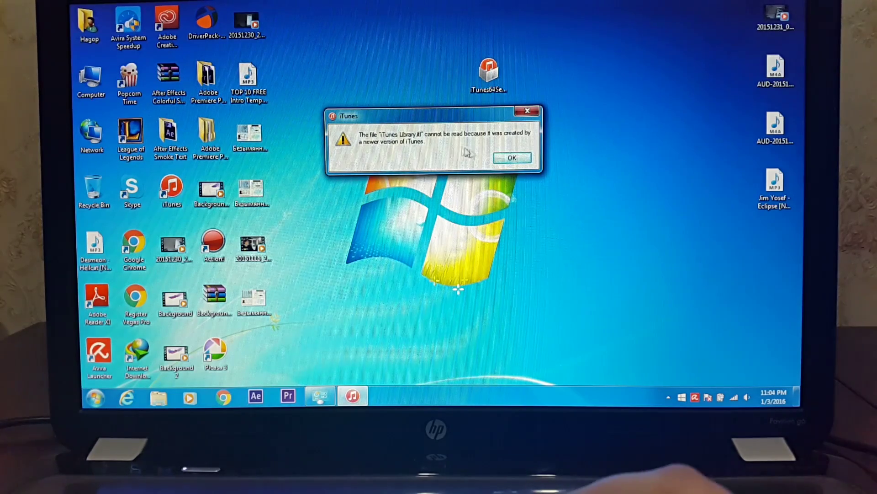
{"action": "left_click", "coordinate": [513, 159]}
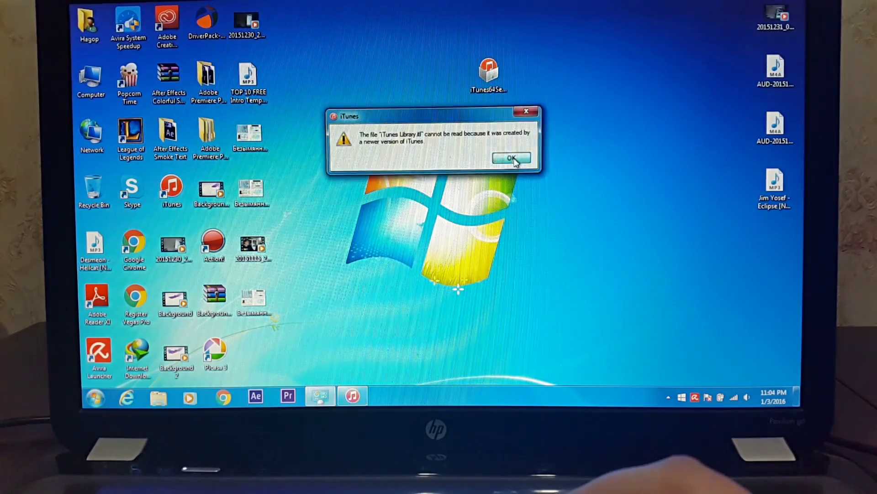
{"action": "double_click", "coordinate": [89, 79]}
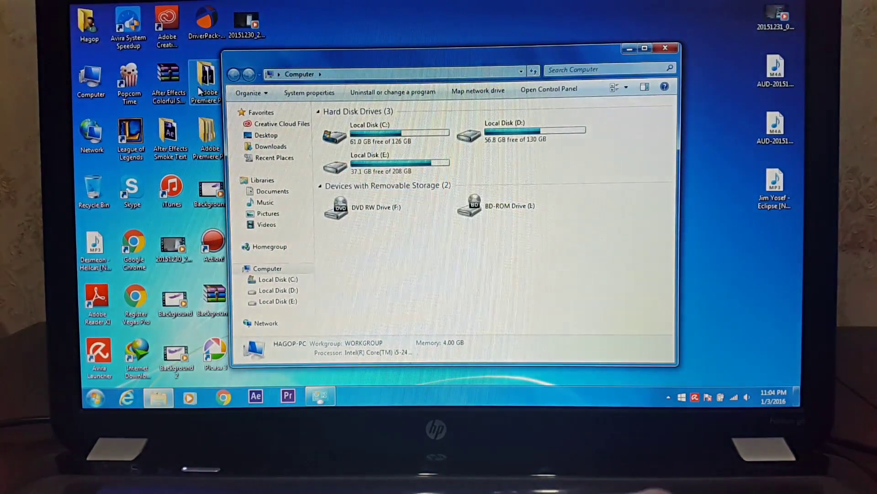
Search the whole computer for 'itunes library.itl', finding three library files
{"action": "left_click", "coordinate": [566, 71]}
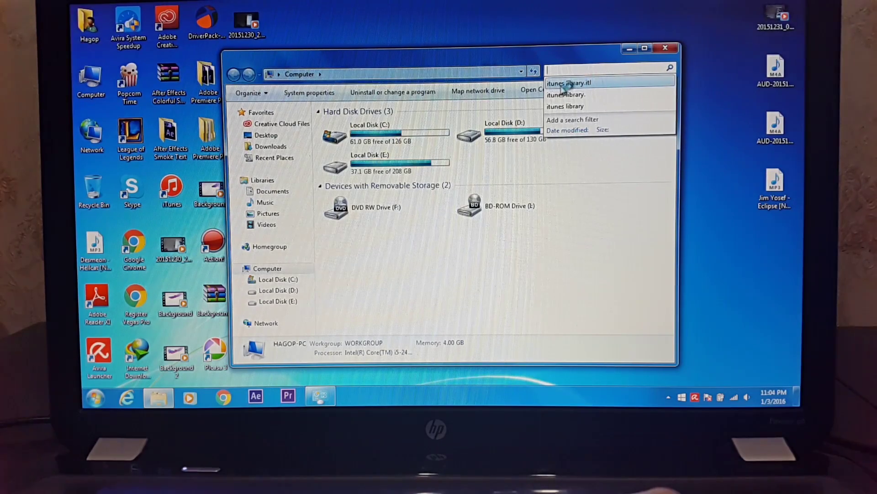
{"action": "left_click", "coordinate": [590, 83]}
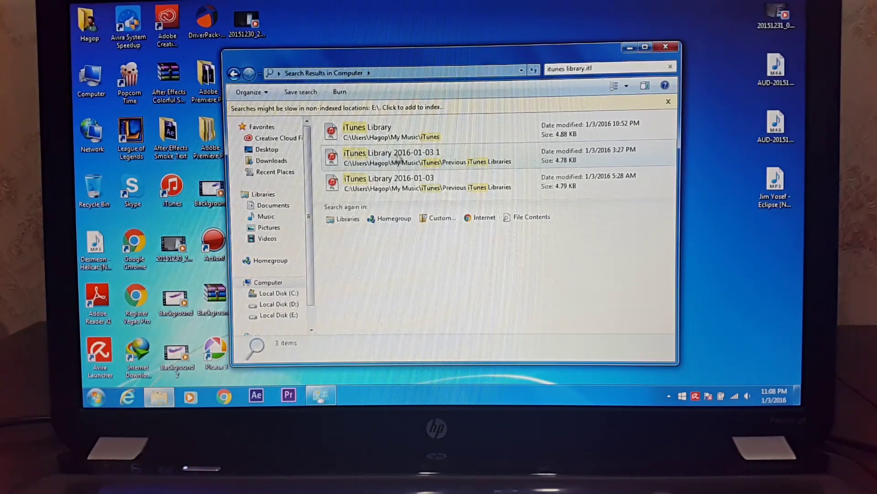
Delete iTunes Library 2016-01-03 1, iTunes Library 2016-01-03 and iTunes Library, then minimize Explorer
{"action": "right_click", "coordinate": [379, 162]}
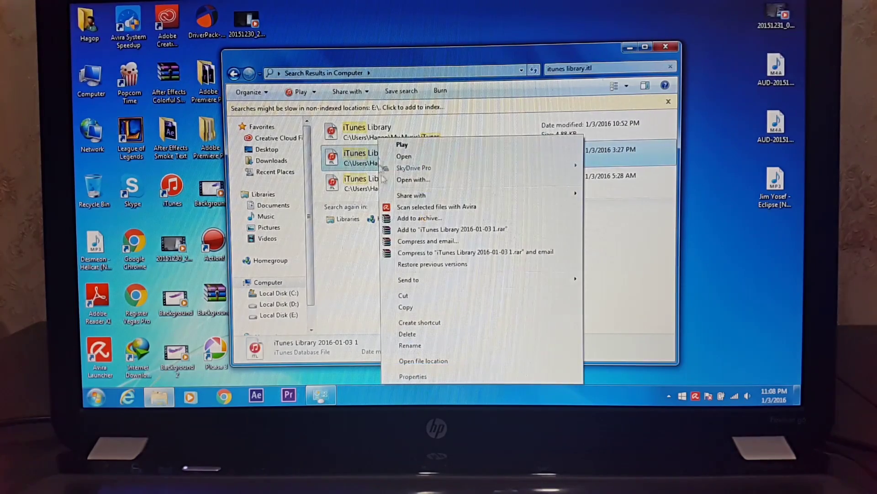
{"action": "left_click", "coordinate": [423, 335]}
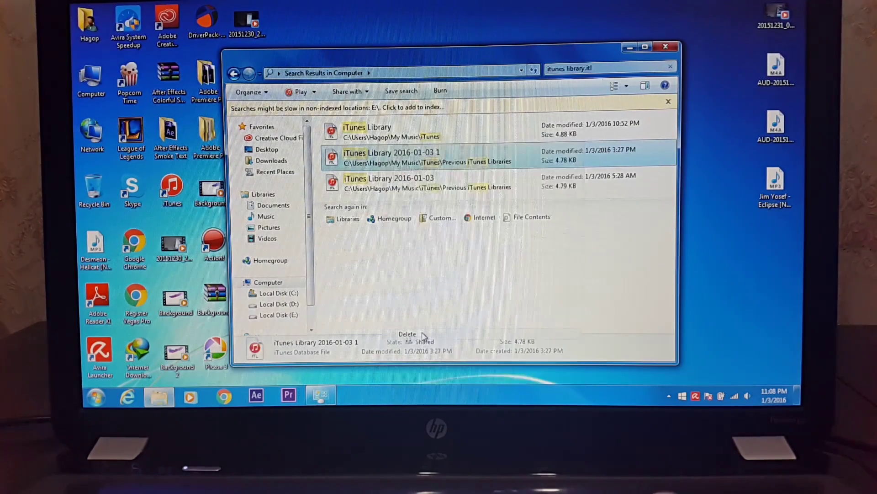
{"action": "right_click", "coordinate": [336, 158]}
{"action": "left_click", "coordinate": [387, 334]}
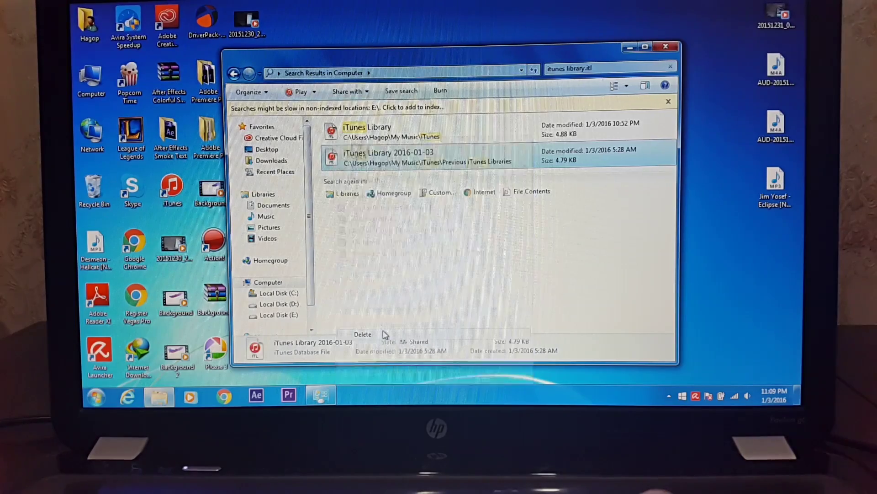
{"action": "right_click", "coordinate": [381, 138]}
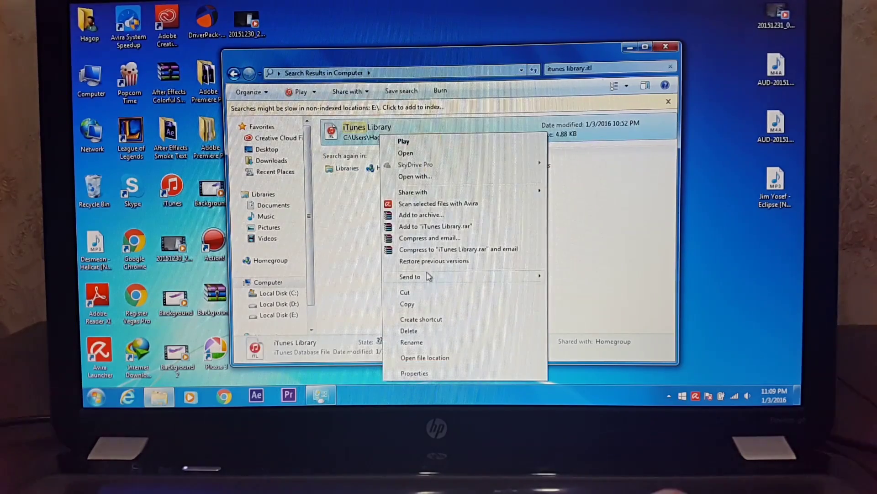
{"action": "left_click", "coordinate": [423, 332]}
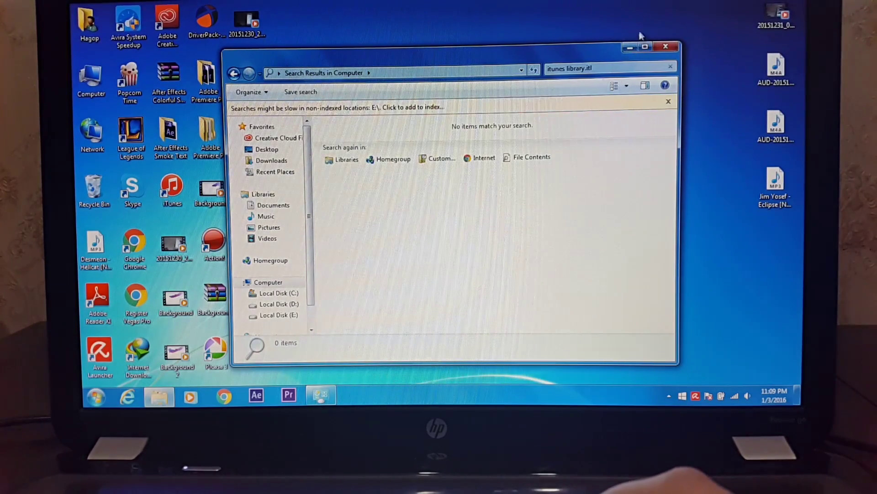
{"action": "left_click", "coordinate": [630, 47]}
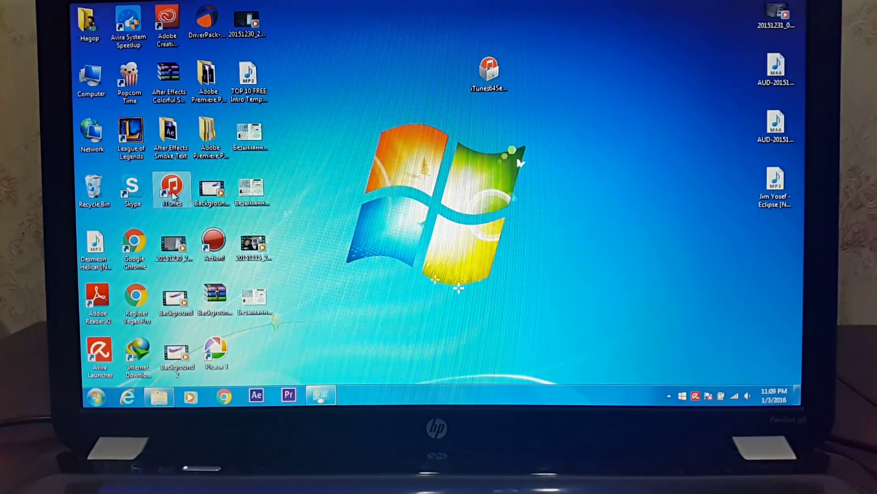
Launch iTunes from its desktop icon and decline making it the default audio player
{"action": "double_click", "coordinate": [172, 195]}
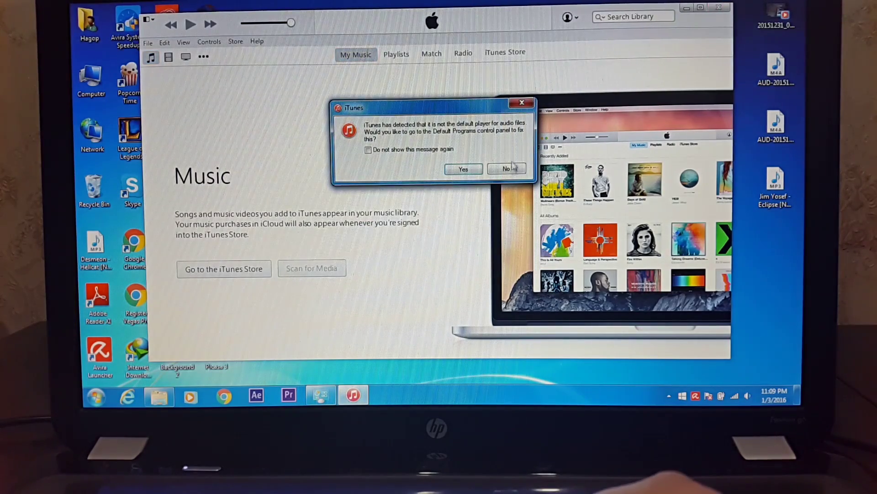
{"action": "left_click", "coordinate": [507, 170]}
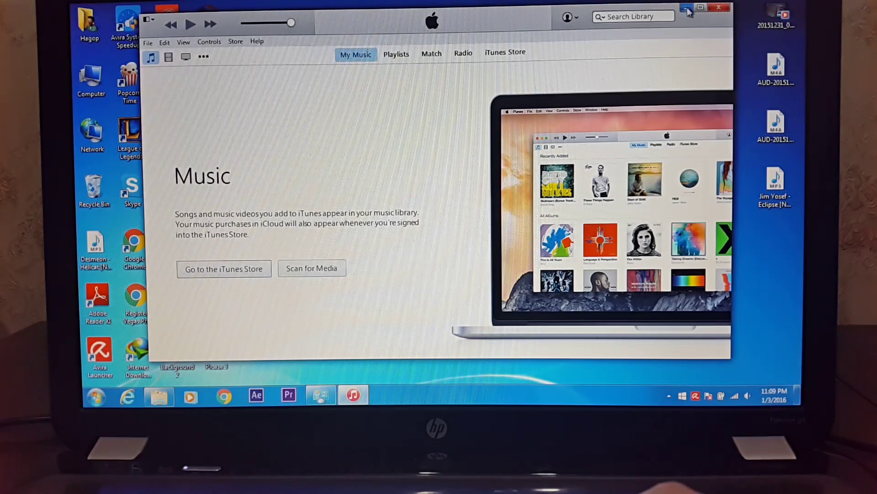
Check iTunes version 12.0.1.26 in About iTunes, then close it and minimize iTunes
{"action": "left_click", "coordinate": [257, 42]}
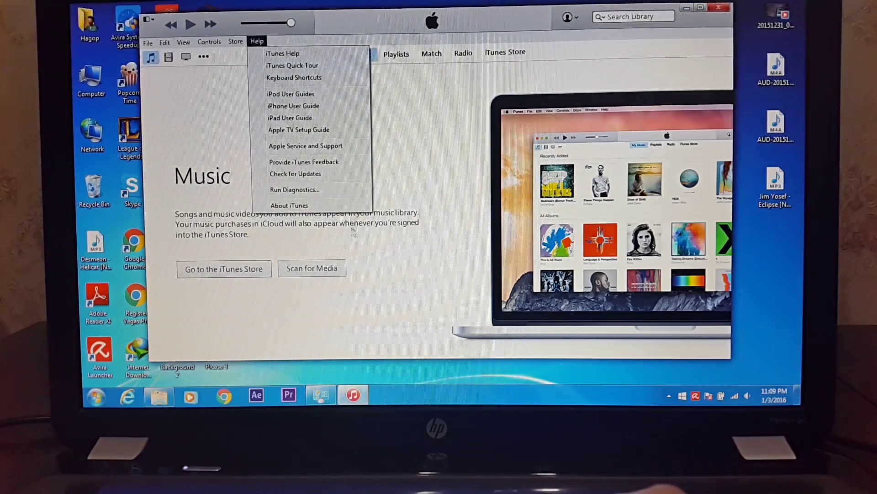
{"action": "left_click", "coordinate": [332, 204]}
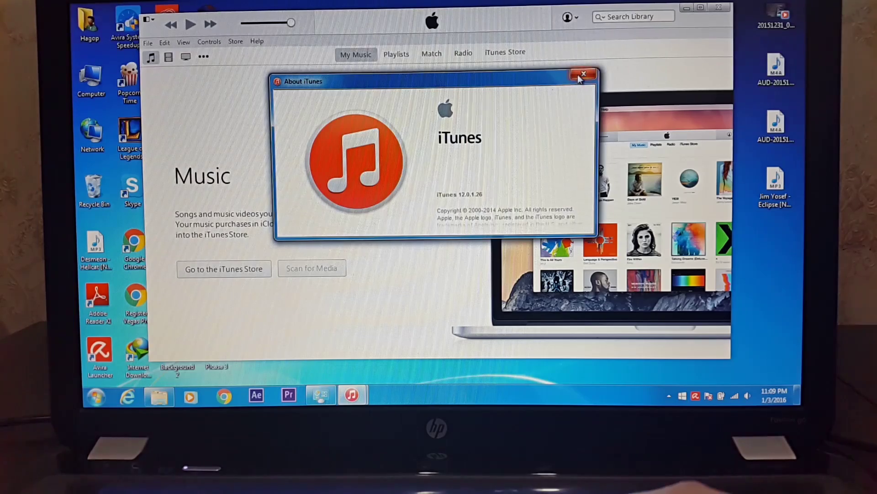
{"action": "left_click", "coordinate": [592, 73]}
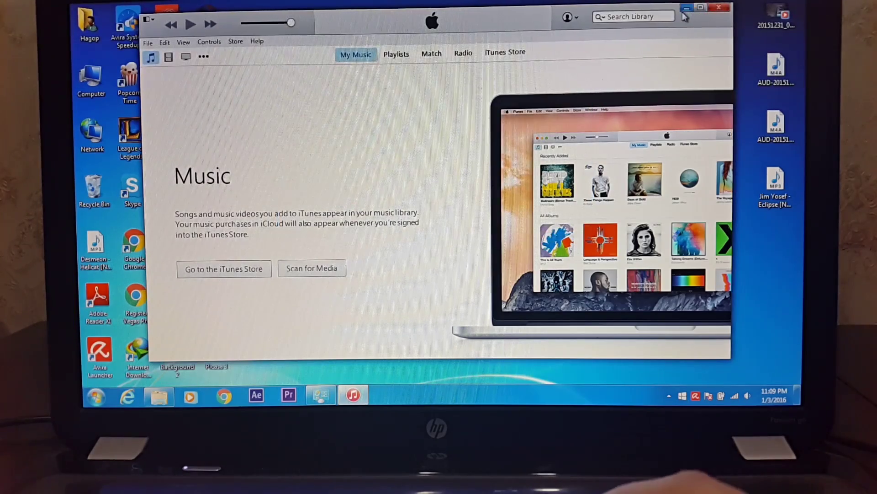
{"action": "left_click", "coordinate": [686, 10]}
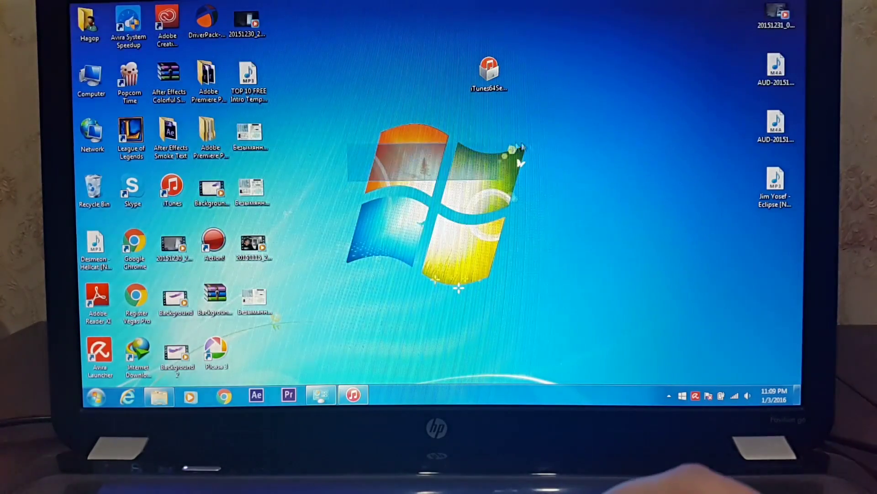